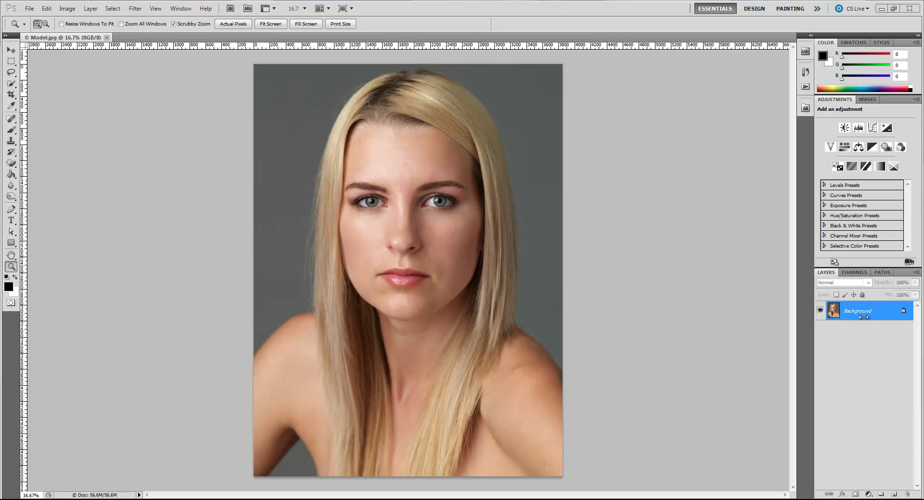
Duplicate the Background layer and desaturate the copy.
{"action": "left_click", "coordinate": [870, 316]}
{"action": "key", "text": "ctrl+j"}
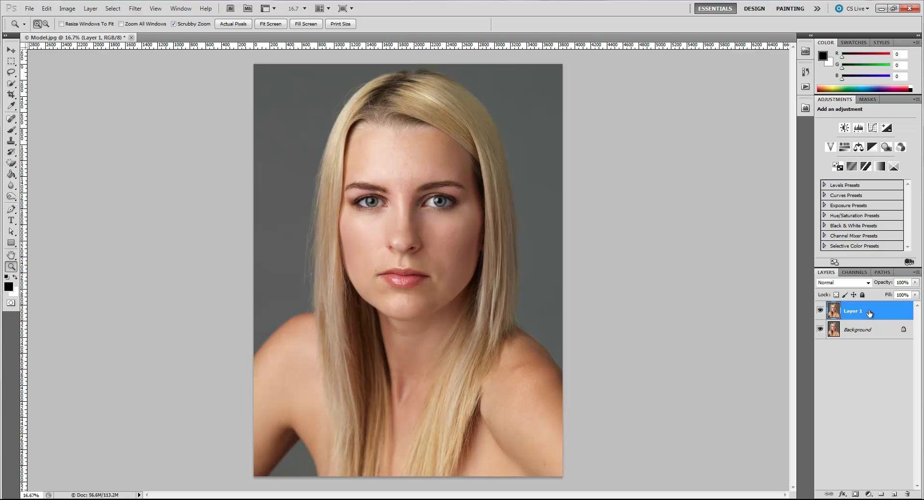
{"action": "key", "text": "ctrl+shift+u"}
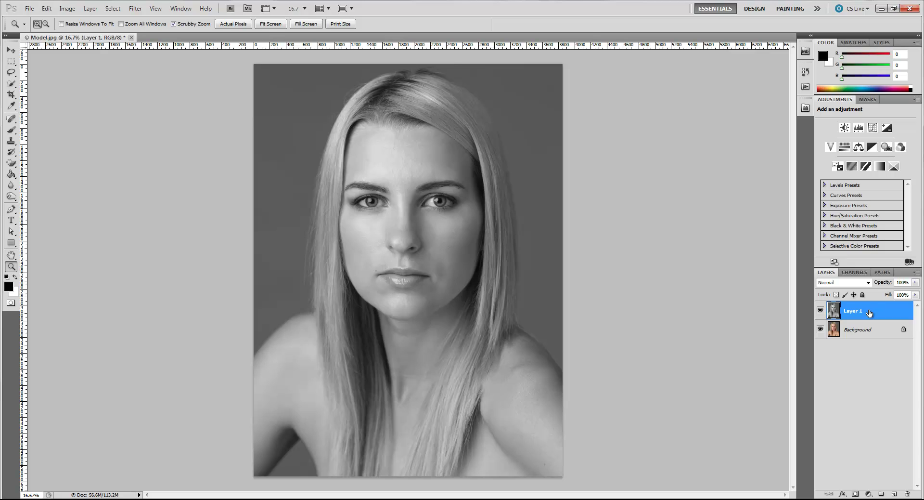
Duplicate the desaturated layer and make the new copy an inverted layer with the Color Dodge blend mode.
{"action": "key", "text": "ctrl+j"}
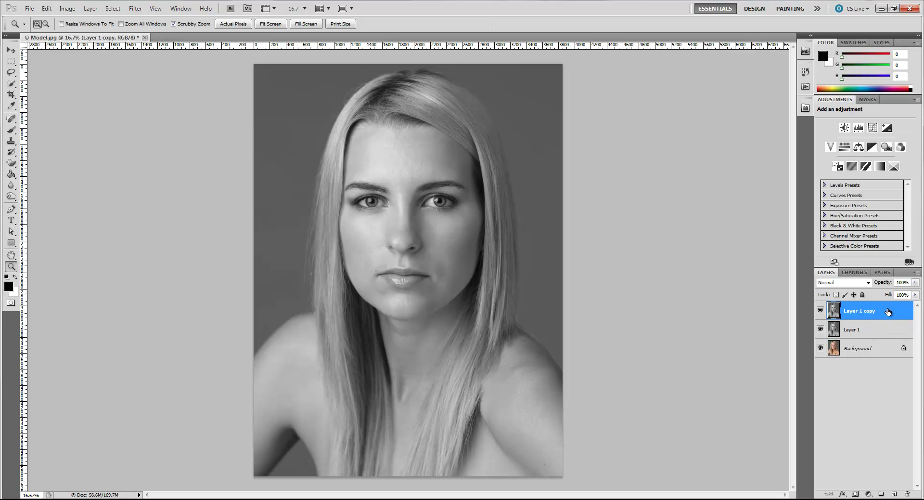
{"action": "left_click", "coordinate": [868, 282]}
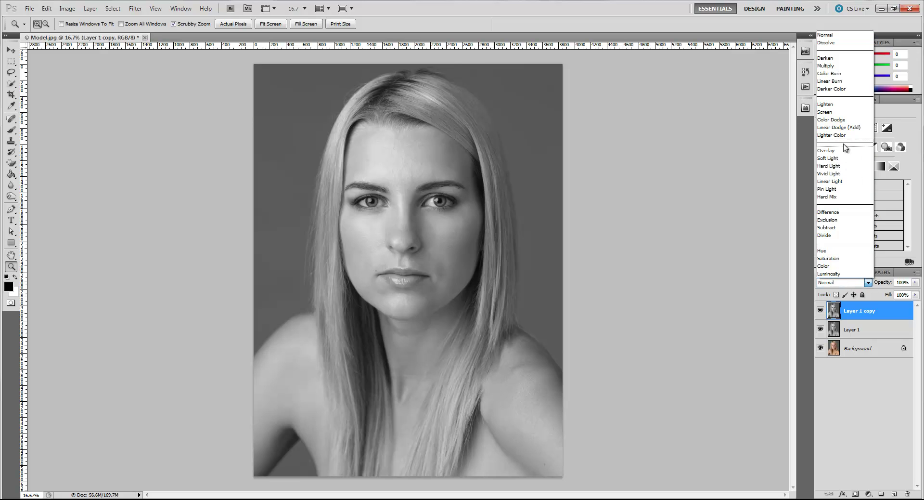
{"action": "left_click", "coordinate": [838, 121]}
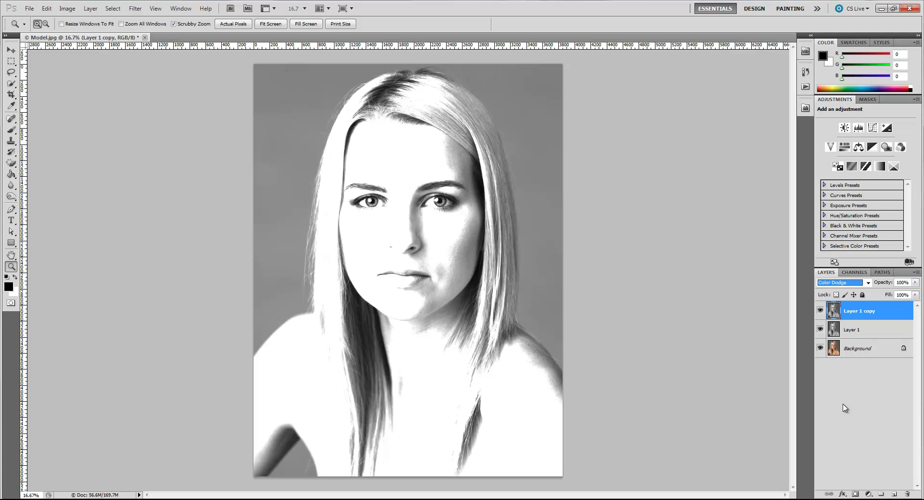
{"action": "key", "text": "ctrl+i"}
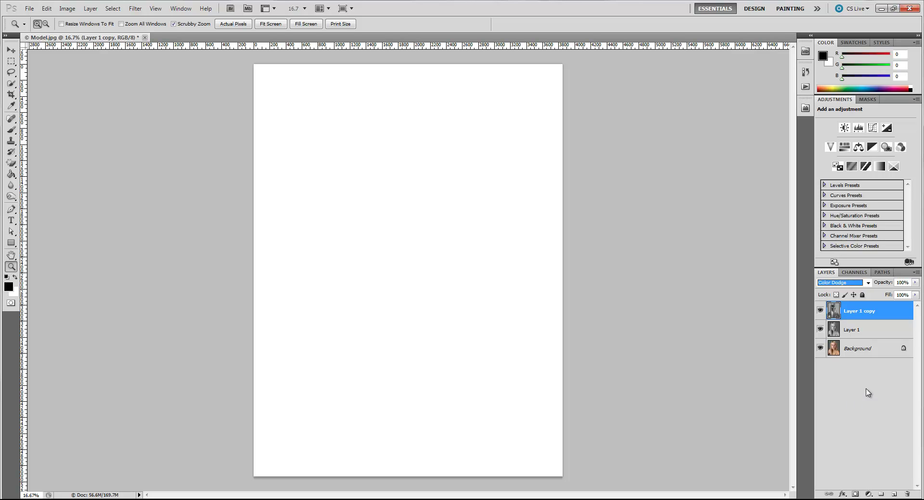
Apply a Gaussian Blur with a radius of about 98 pixels to the inverted Color Dodge layer.
{"action": "left_click", "coordinate": [136, 9]}
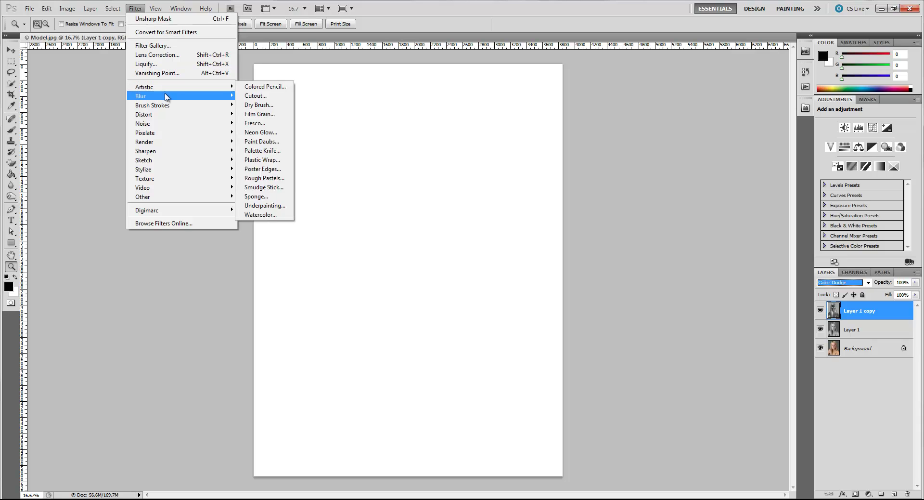
{"action": "mouse_move", "coordinate": [167, 97]}
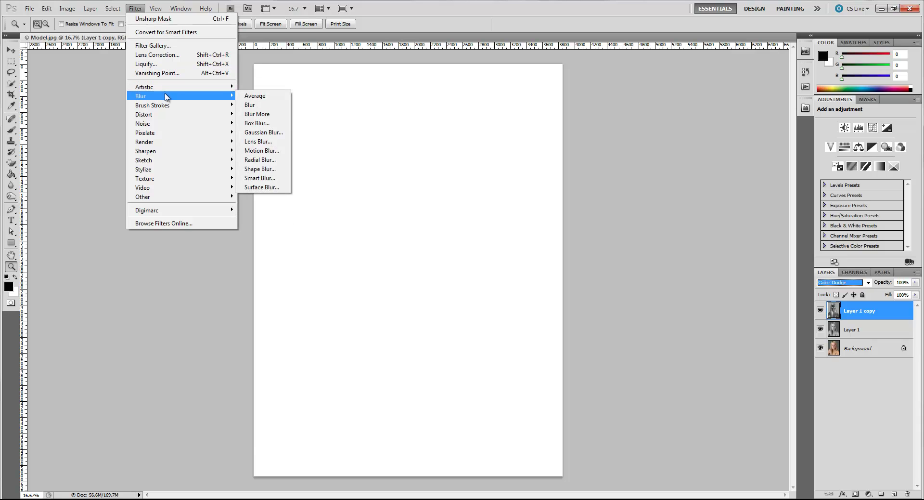
{"action": "left_click", "coordinate": [264, 132]}
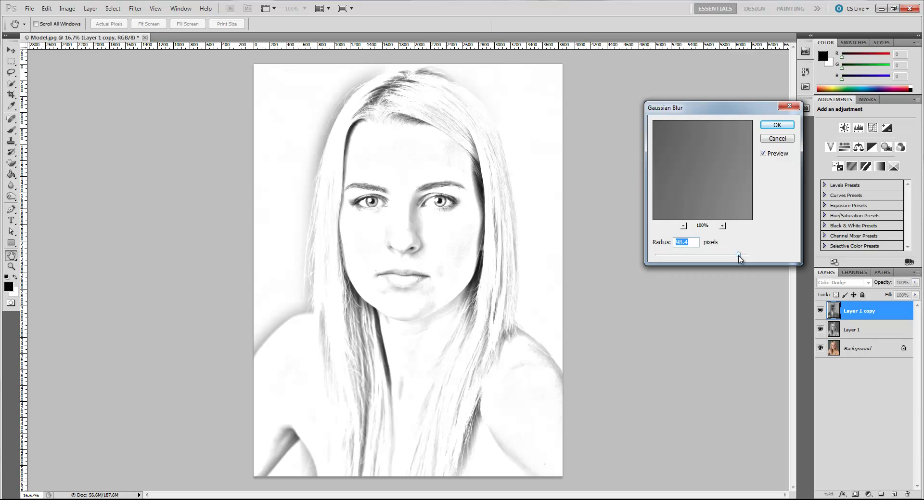
{"action": "mouse_move", "coordinate": [740, 258]}
{"action": "left_mouse_down"}
{"action": "mouse_move", "coordinate": [623, 264]}
{"action": "mouse_move", "coordinate": [741, 265]}
{"action": "left_mouse_up"}
{"action": "key", "text": "ctrl+a"}
{"action": "left_click", "coordinate": [781, 126]}
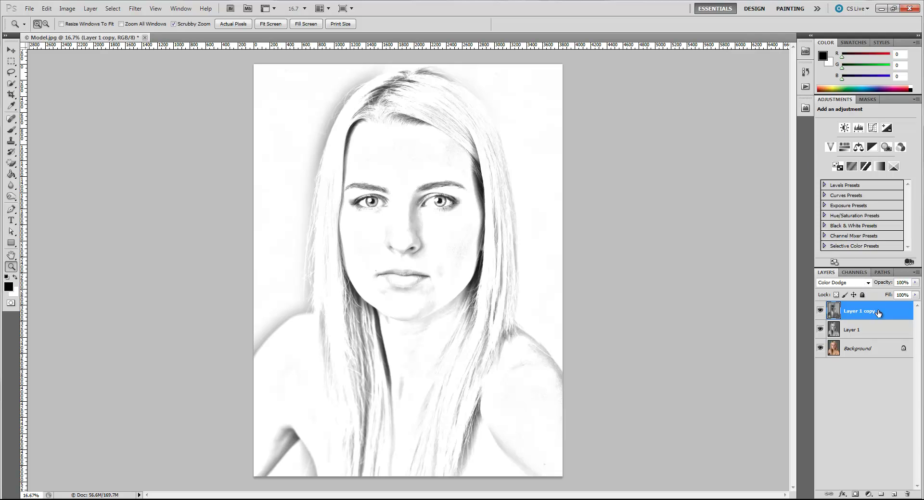
Add a Levels adjustment layer above the sketch layers and set its midtone value to 1.96.
{"action": "left_click", "coordinate": [869, 494]}
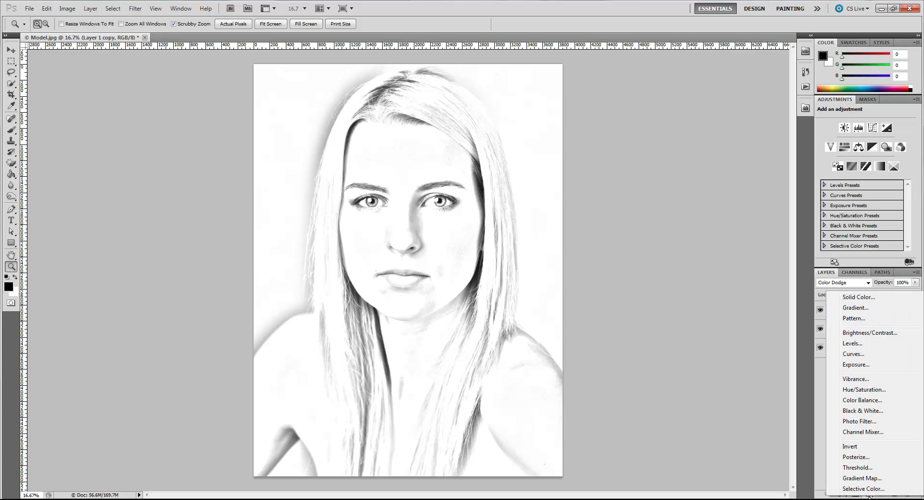
{"action": "left_click", "coordinate": [852, 343]}
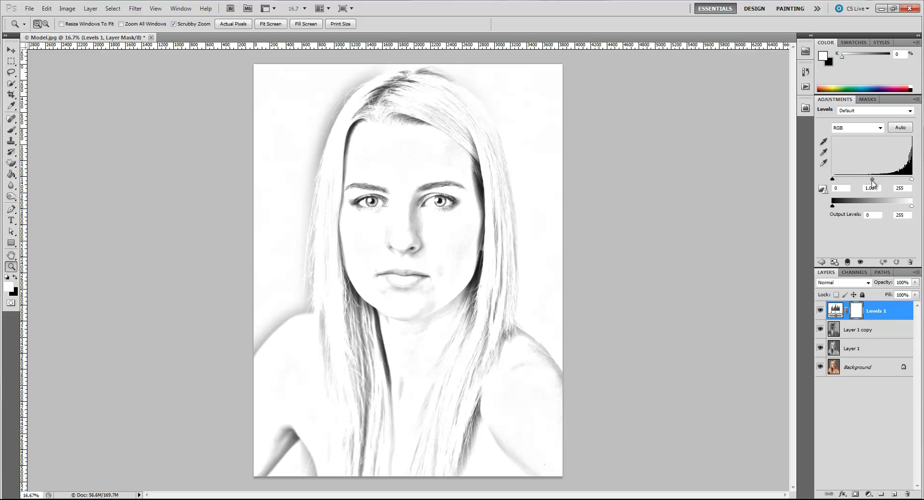
{"action": "left_click_drag", "start_coordinate": [872, 181], "coordinate": [855, 192]}
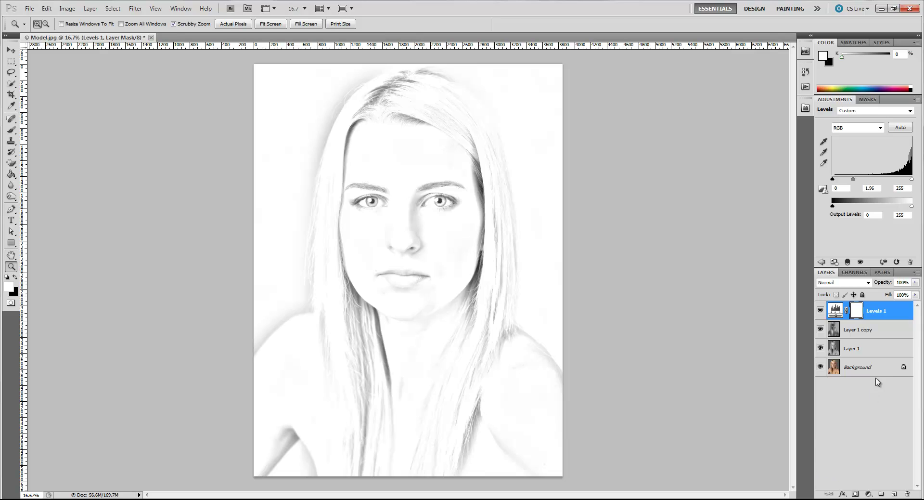
Select Layer 1 copy and load the Airbrush Soft Round 50% flow preset for the Brush tool.
{"action": "left_click", "coordinate": [867, 333]}
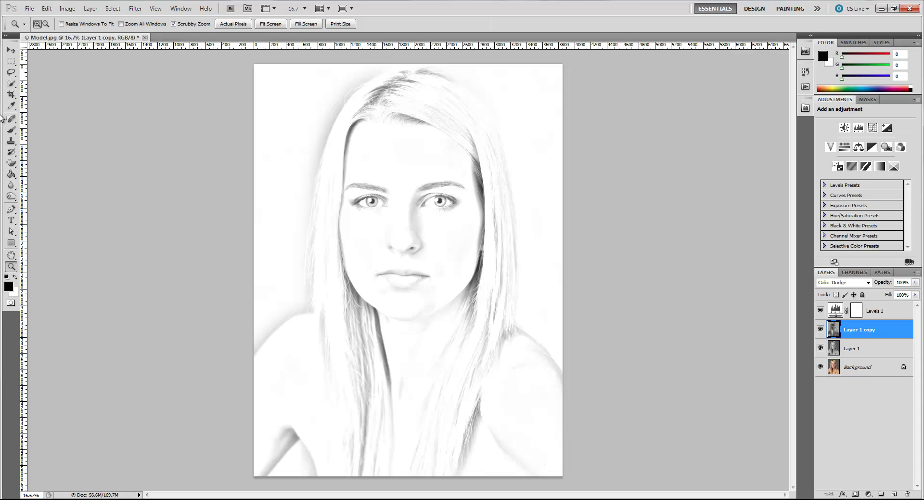
{"action": "left_click", "coordinate": [11, 130]}
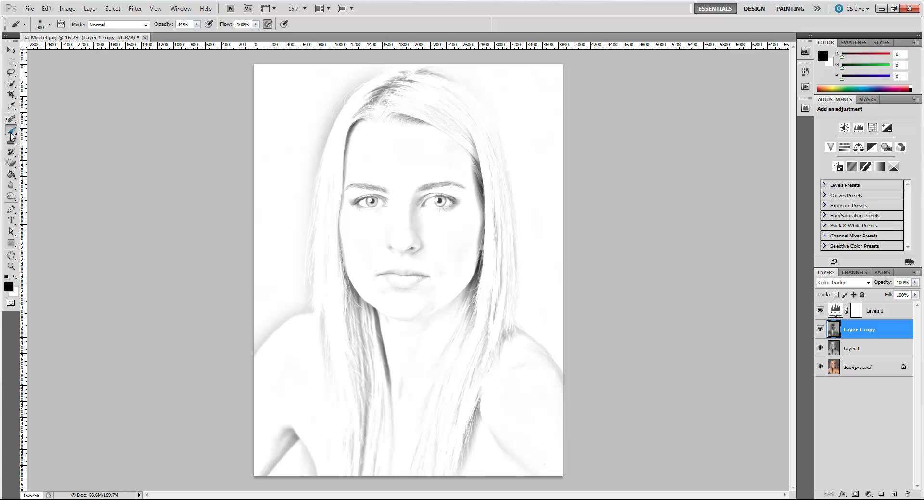
{"action": "left_click", "coordinate": [25, 24]}
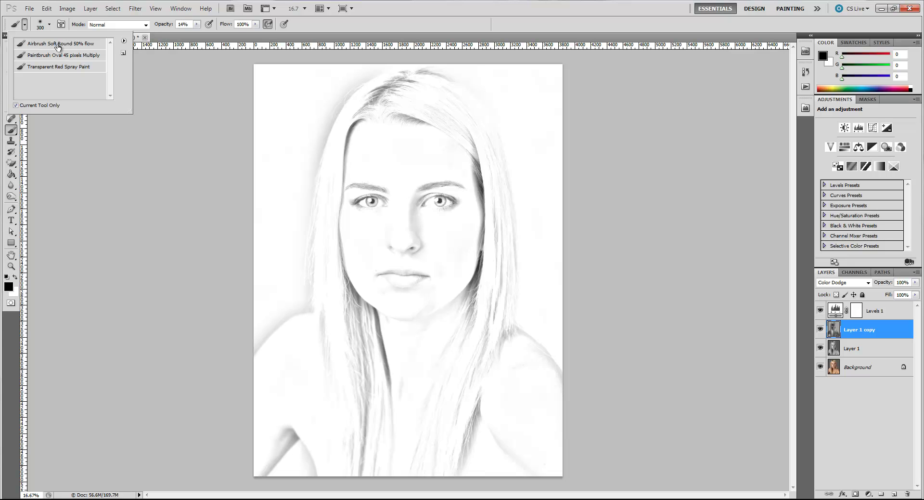
{"action": "left_click", "coordinate": [123, 42]}
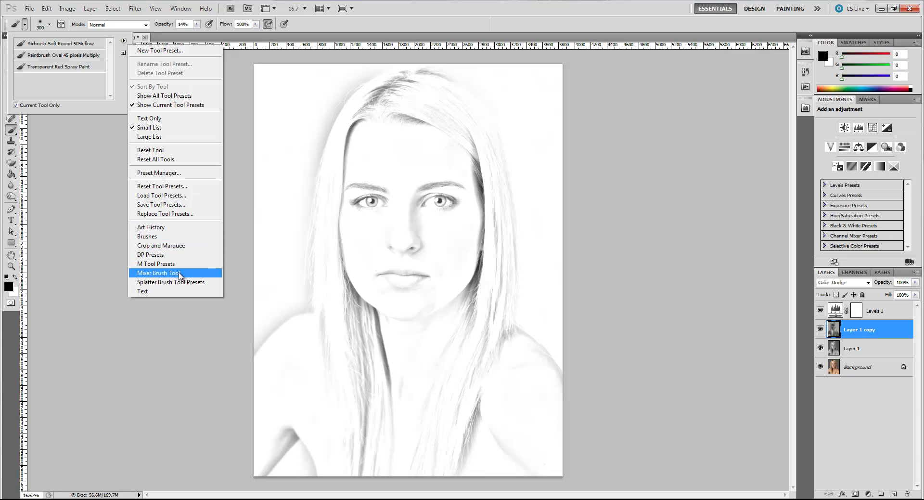
{"action": "left_click", "coordinate": [117, 76]}
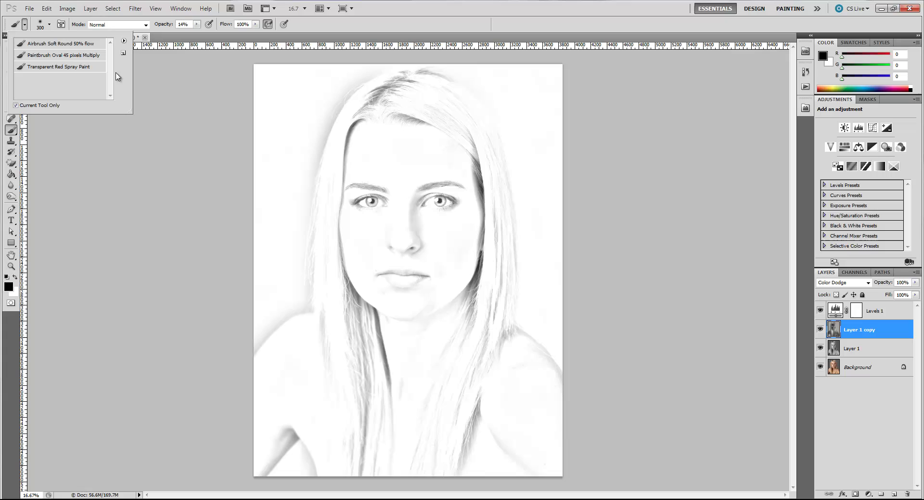
{"action": "left_click", "coordinate": [53, 45]}
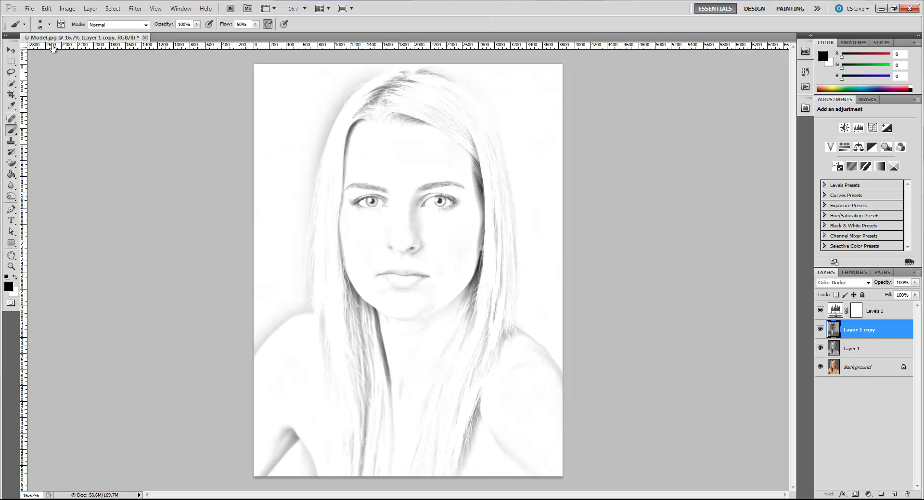
Set the brush opacity to 13% and its flow to 100%.
{"action": "left_click", "coordinate": [196, 26]}
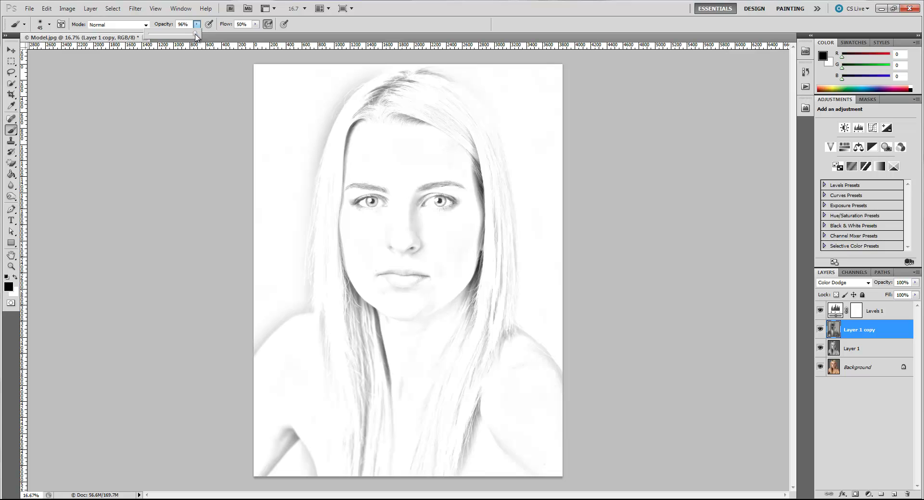
{"action": "left_click_drag", "start_coordinate": [196, 36], "coordinate": [159, 35]}
{"action": "left_click", "coordinate": [221, 34]}
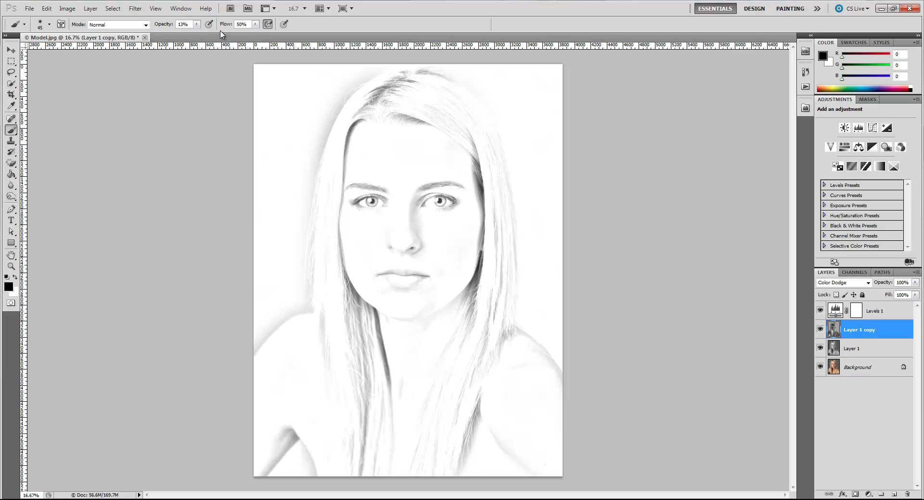
{"action": "left_click", "coordinate": [255, 24]}
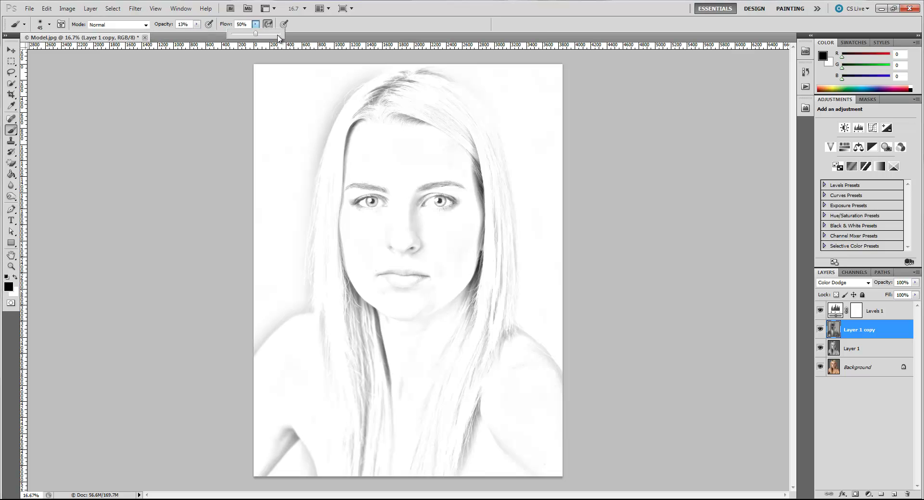
{"action": "left_click_drag", "start_coordinate": [258, 35], "coordinate": [283, 34]}
{"action": "left_click", "coordinate": [301, 30]}
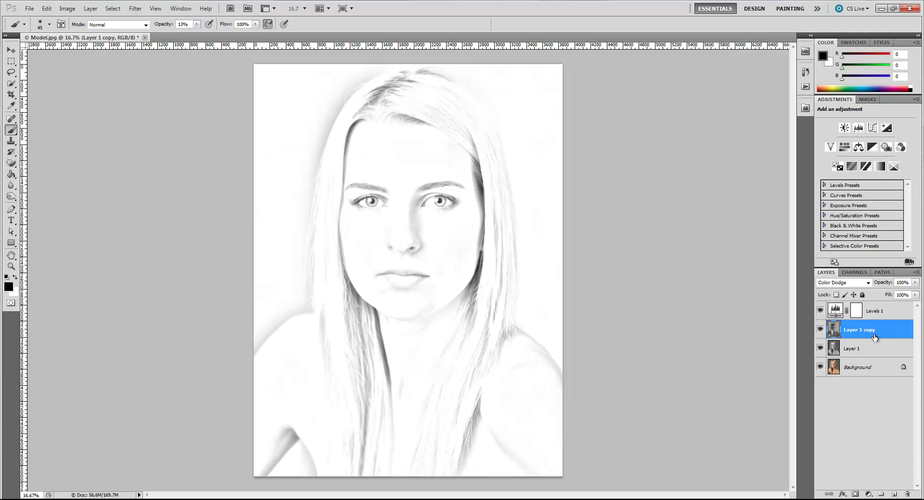
Paint black with a 400-pixel brush over the hair, face and body on Layer 1 copy to bring back shading.
{"action": "left_click", "coordinate": [9, 288]}
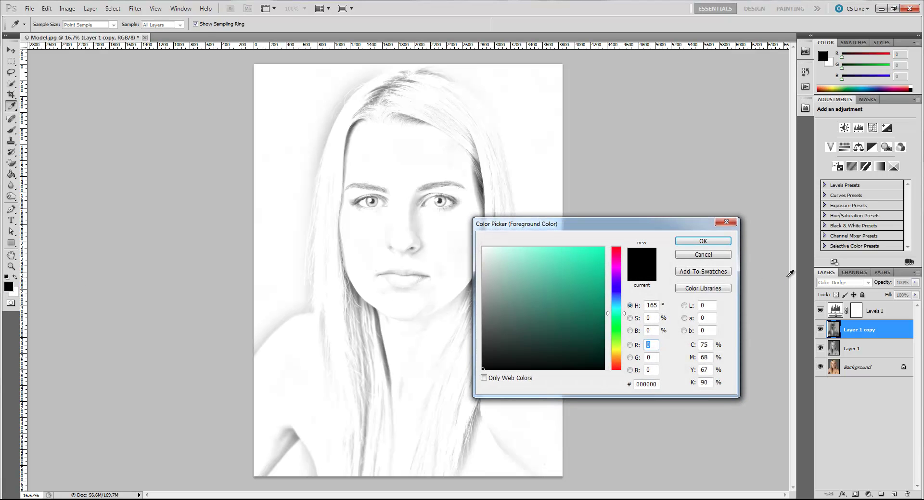
{"action": "left_click", "coordinate": [718, 241]}
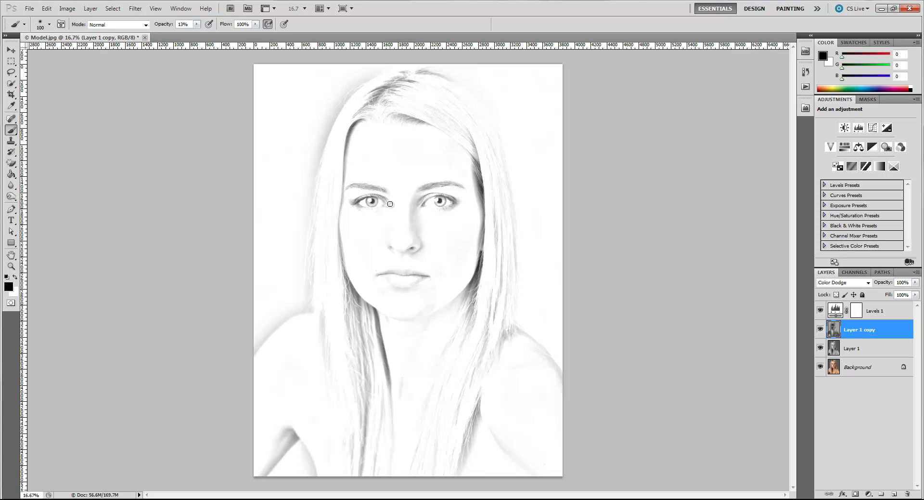
{"action": "key", "text": "bracketright"}
{"action": "key", "text": "bracketright"}
{"action": "key", "text": "bracketright"}
{"action": "left_click", "coordinate": [15, 278]}
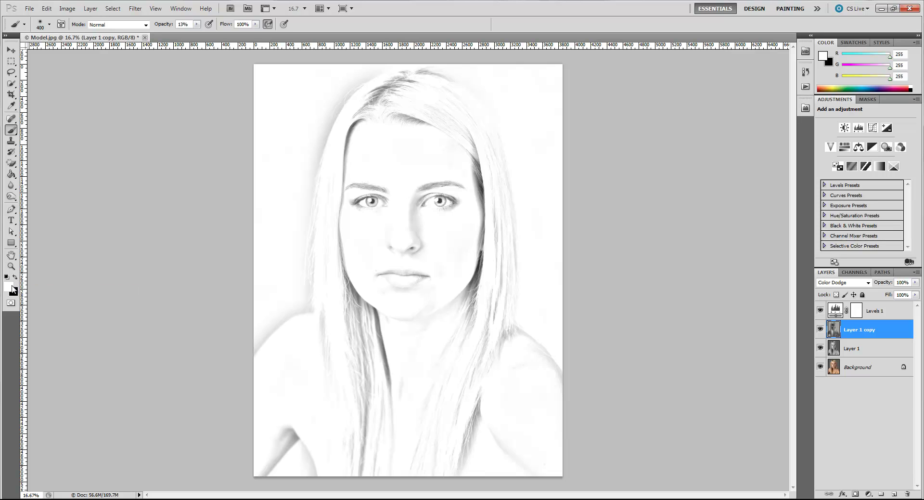
{"action": "left_click", "coordinate": [16, 279]}
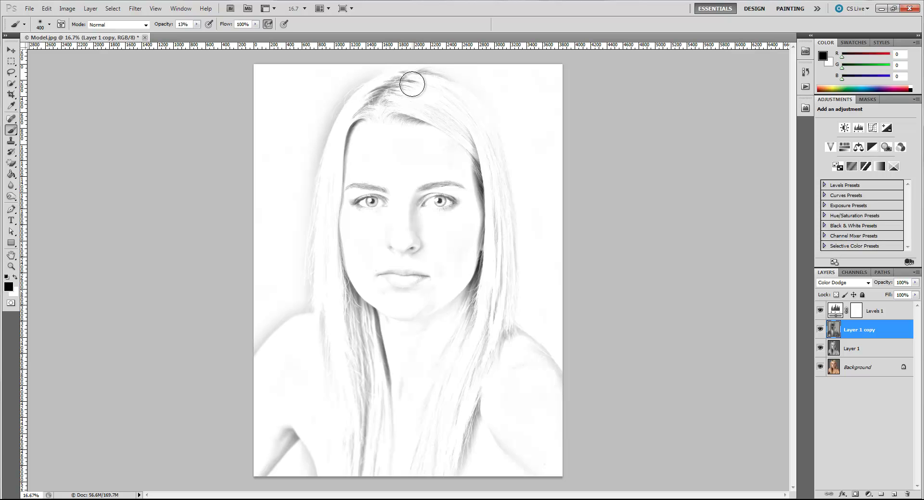
{"action": "mouse_move", "coordinate": [408, 91]}
{"action": "left_mouse_down"}
{"action": "mouse_move", "coordinate": [435, 96]}
{"action": "mouse_move", "coordinate": [382, 95]}
{"action": "mouse_move", "coordinate": [414, 83]}
{"action": "mouse_move", "coordinate": [393, 85]}
{"action": "mouse_move", "coordinate": [348, 122]}
{"action": "mouse_move", "coordinate": [336, 144]}
{"action": "mouse_move", "coordinate": [334, 168]}
{"action": "mouse_move", "coordinate": [349, 124]}
{"action": "mouse_move", "coordinate": [326, 283]}
{"action": "mouse_move", "coordinate": [318, 225]}
{"action": "mouse_move", "coordinate": [323, 279]}
{"action": "mouse_move", "coordinate": [359, 370]}
{"action": "mouse_move", "coordinate": [349, 316]}
{"action": "mouse_move", "coordinate": [373, 367]}
{"action": "mouse_move", "coordinate": [376, 453]}
{"action": "mouse_move", "coordinate": [372, 402]}
{"action": "mouse_move", "coordinate": [359, 467]}
{"action": "mouse_move", "coordinate": [359, 415]}
{"action": "mouse_move", "coordinate": [367, 414]}
{"action": "mouse_move", "coordinate": [371, 477]}
{"action": "mouse_move", "coordinate": [419, 432]}
{"action": "mouse_move", "coordinate": [437, 393]}
{"action": "mouse_move", "coordinate": [415, 458]}
{"action": "mouse_move", "coordinate": [444, 419]}
{"action": "mouse_move", "coordinate": [432, 465]}
{"action": "mouse_move", "coordinate": [468, 392]}
{"action": "mouse_move", "coordinate": [459, 461]}
{"action": "mouse_move", "coordinate": [498, 320]}
{"action": "mouse_move", "coordinate": [495, 347]}
{"action": "mouse_move", "coordinate": [493, 286]}
{"action": "mouse_move", "coordinate": [478, 315]}
{"action": "mouse_move", "coordinate": [485, 269]}
{"action": "mouse_move", "coordinate": [469, 149]}
{"action": "mouse_move", "coordinate": [496, 250]}
{"action": "mouse_move", "coordinate": [497, 181]}
{"action": "mouse_move", "coordinate": [450, 96]}
{"action": "mouse_move", "coordinate": [408, 83]}
{"action": "mouse_move", "coordinate": [437, 97]}
{"action": "mouse_move", "coordinate": [461, 129]}
{"action": "mouse_move", "coordinate": [393, 97]}
{"action": "mouse_move", "coordinate": [410, 98]}
{"action": "mouse_move", "coordinate": [365, 158]}
{"action": "mouse_move", "coordinate": [460, 175]}
{"action": "mouse_move", "coordinate": [439, 268]}
{"action": "mouse_move", "coordinate": [377, 279]}
{"action": "mouse_move", "coordinate": [429, 275]}
{"action": "mouse_move", "coordinate": [385, 226]}
{"action": "mouse_move", "coordinate": [409, 237]}
{"action": "mouse_move", "coordinate": [405, 192]}
{"action": "mouse_move", "coordinate": [378, 184]}
{"action": "mouse_move", "coordinate": [343, 207]}
{"action": "mouse_move", "coordinate": [377, 294]}
{"action": "mouse_move", "coordinate": [334, 256]}
{"action": "mouse_move", "coordinate": [377, 333]}
{"action": "mouse_move", "coordinate": [280, 334]}
{"action": "mouse_move", "coordinate": [237, 420]}
{"action": "mouse_move", "coordinate": [295, 421]}
{"action": "mouse_move", "coordinate": [246, 480]}
{"action": "mouse_move", "coordinate": [274, 450]}
{"action": "mouse_move", "coordinate": [334, 414]}
{"action": "mouse_move", "coordinate": [474, 394]}
{"action": "mouse_move", "coordinate": [553, 483]}
{"action": "mouse_move", "coordinate": [481, 413]}
{"action": "mouse_move", "coordinate": [549, 477]}
{"action": "mouse_move", "coordinate": [544, 375]}
{"action": "mouse_move", "coordinate": [509, 337]}
{"action": "mouse_move", "coordinate": [556, 415]}
{"action": "mouse_move", "coordinate": [422, 368]}
{"action": "mouse_move", "coordinate": [439, 337]}
{"action": "mouse_move", "coordinate": [377, 328]}
{"action": "mouse_move", "coordinate": [488, 313]}
{"action": "mouse_move", "coordinate": [390, 451]}
{"action": "mouse_move", "coordinate": [491, 486]}
{"action": "mouse_move", "coordinate": [467, 283]}
{"action": "left_mouse_up"}
{"action": "left_click_drag", "start_coordinate": [338, 166], "coordinate": [329, 164]}
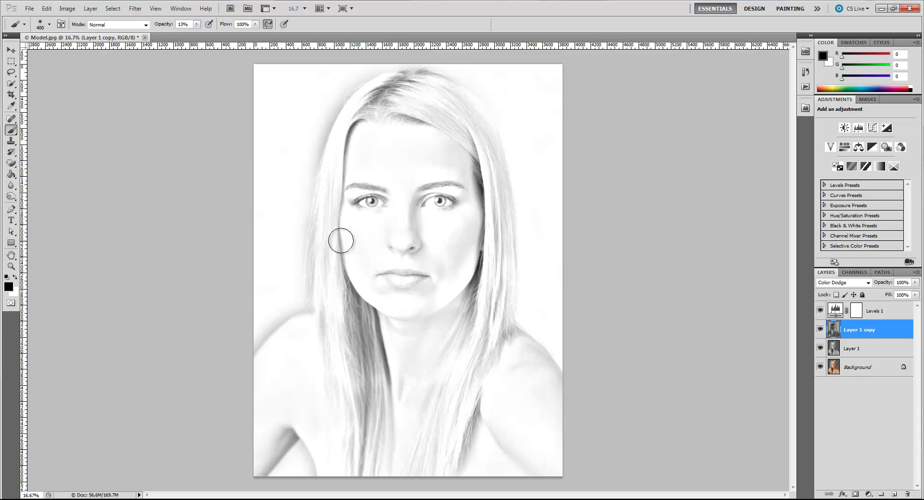
Paint white with a 200-pixel brush along the outer edge of the hair and shoulder to remove the background shadow.
{"action": "left_click", "coordinate": [15, 277]}
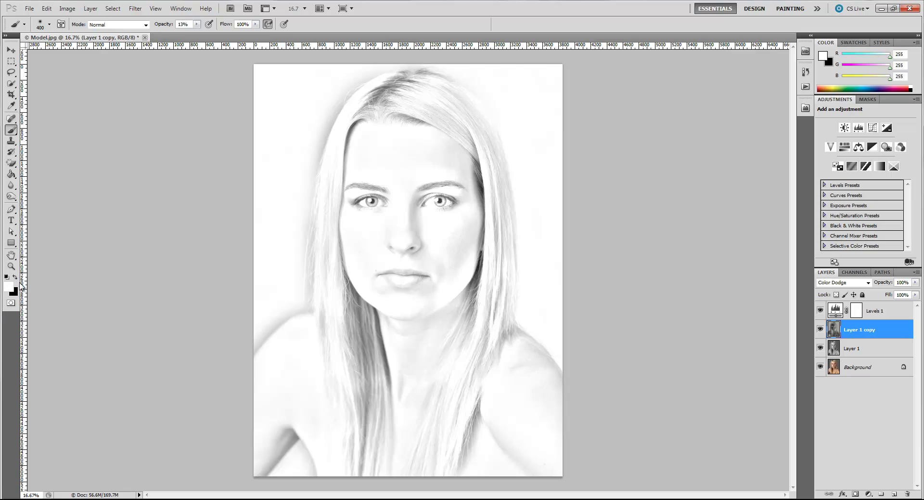
{"action": "key", "text": "bracketleft"}
{"action": "key", "text": "bracketleft"}
{"action": "left_click_drag", "start_coordinate": [293, 306], "coordinate": [246, 355]}
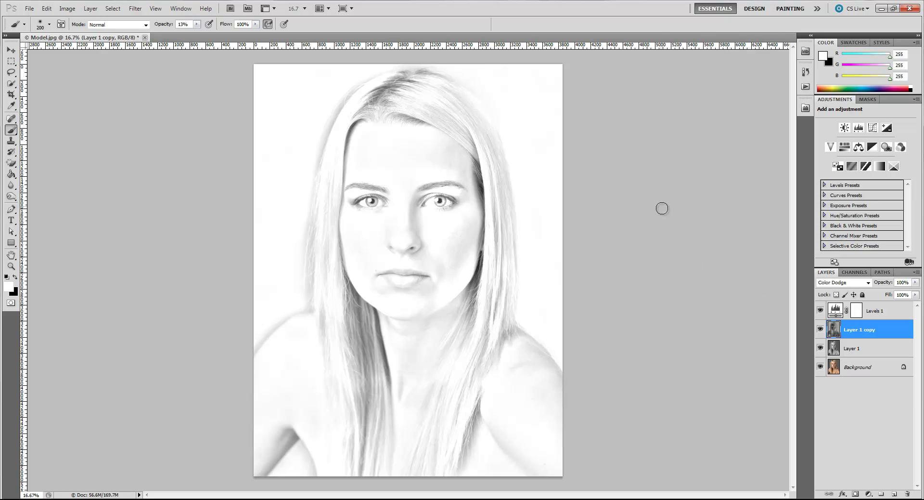
Duplicate the image as "Model copy" with merged layers only, and return to the Model.jpg document.
{"action": "left_click", "coordinate": [68, 9]}
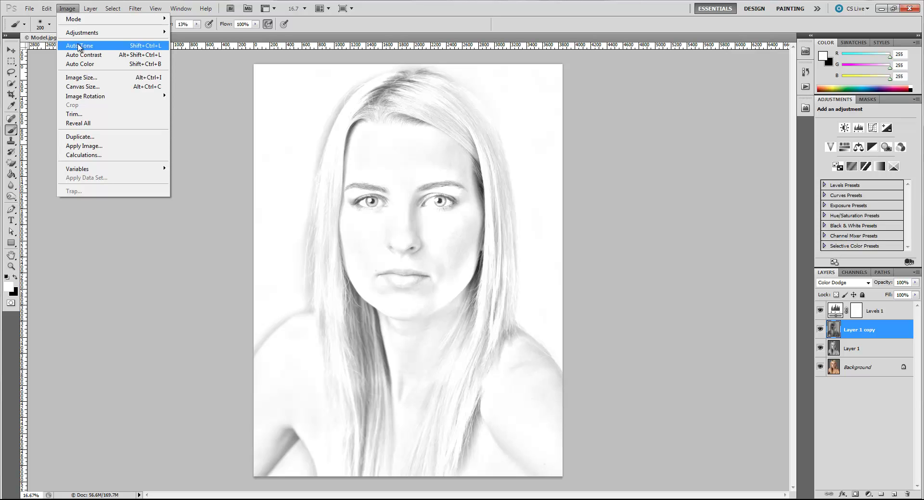
{"action": "left_click", "coordinate": [94, 139]}
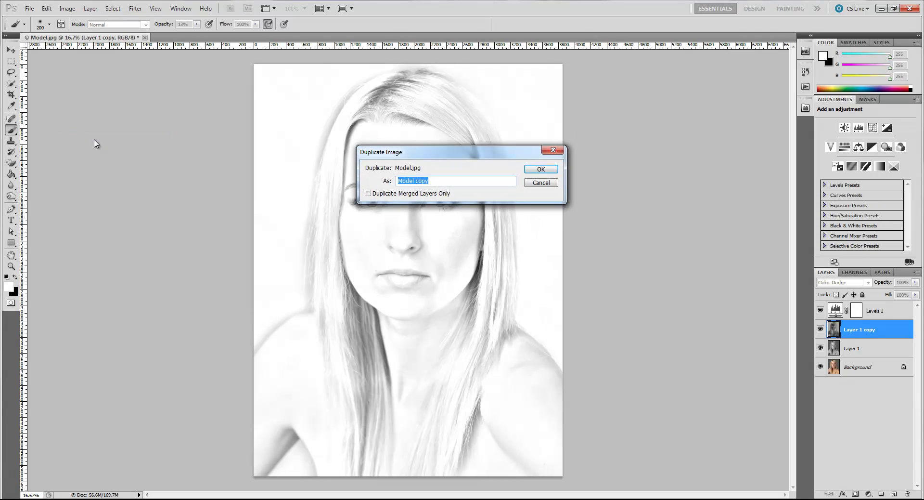
{"action": "left_click", "coordinate": [369, 196]}
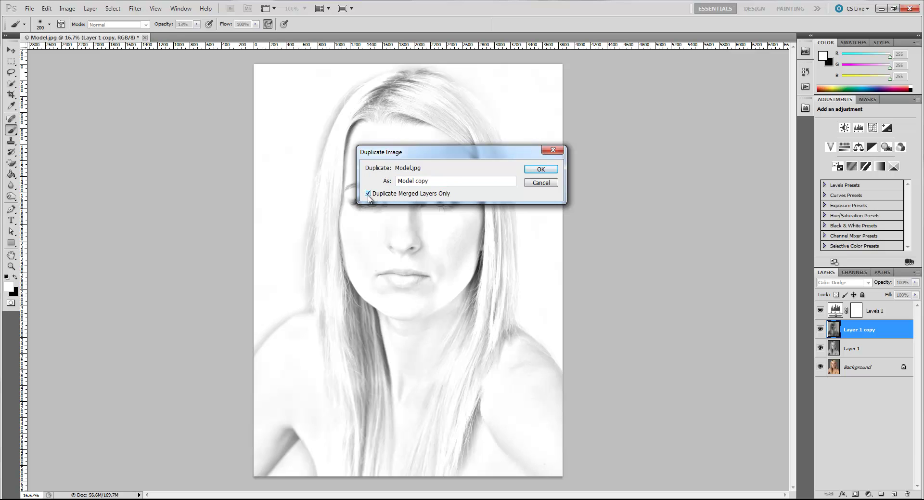
{"action": "left_click", "coordinate": [538, 171]}
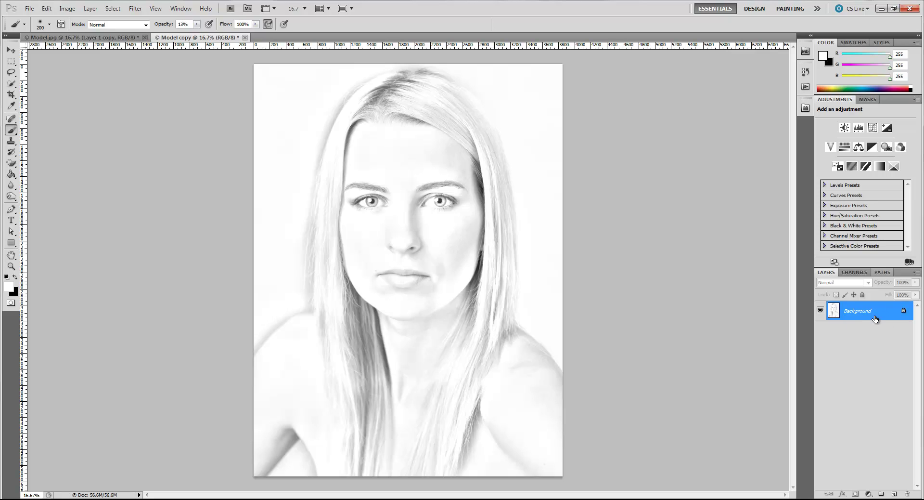
{"action": "left_click", "coordinate": [93, 38]}
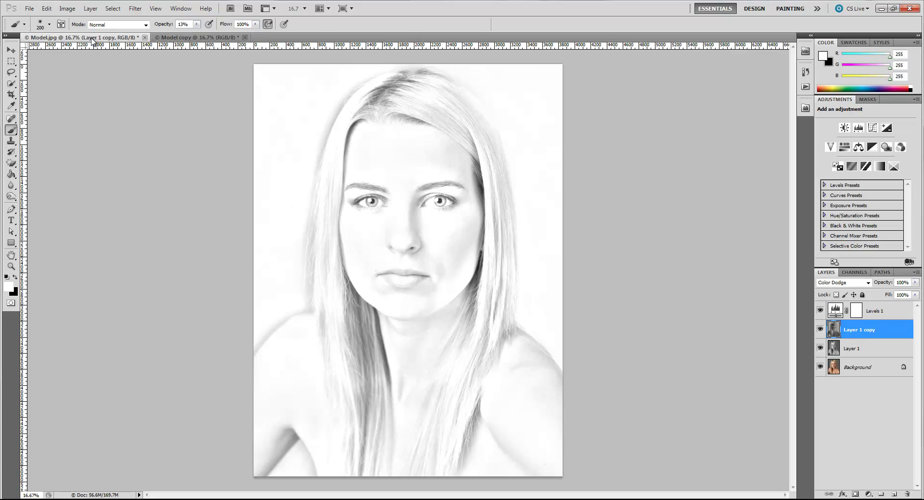
Start an Unsharp Mask on the Model copy document with amount 127%, radius 8.1 pixels and threshold 142 levels.
{"action": "left_click", "coordinate": [214, 37]}
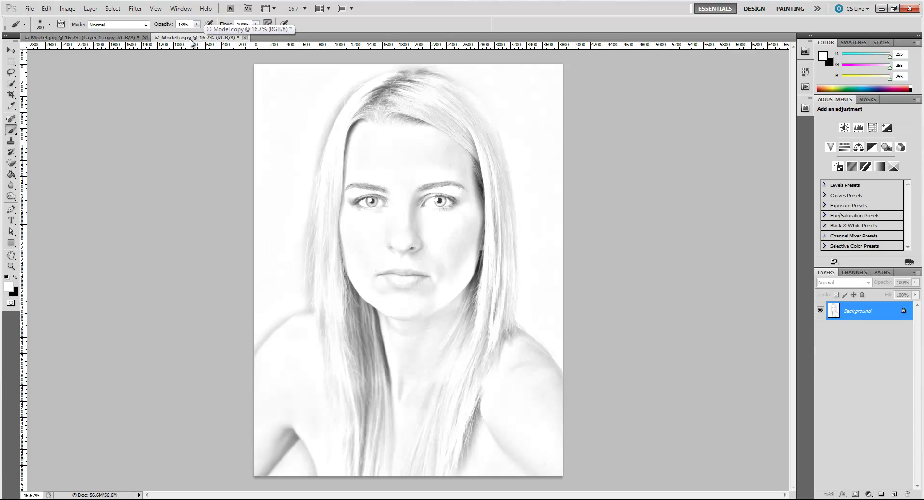
{"action": "left_click", "coordinate": [113, 9]}
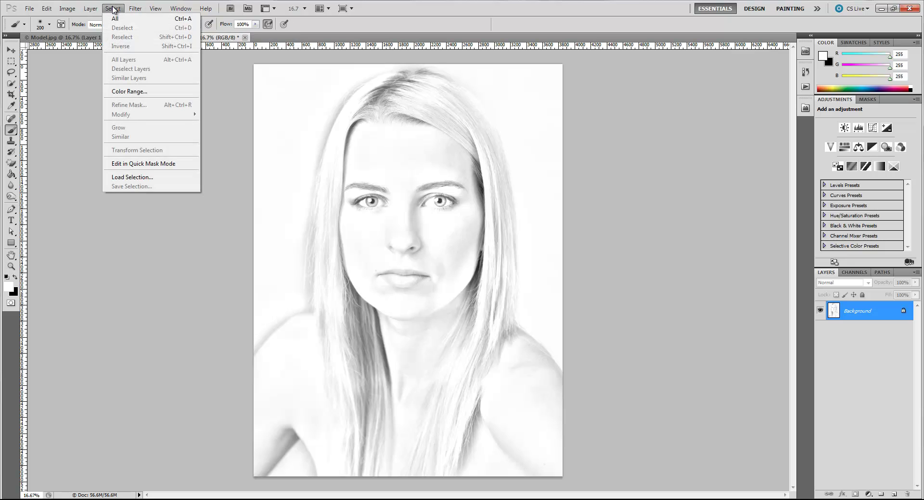
{"action": "mouse_move", "coordinate": [131, 9]}
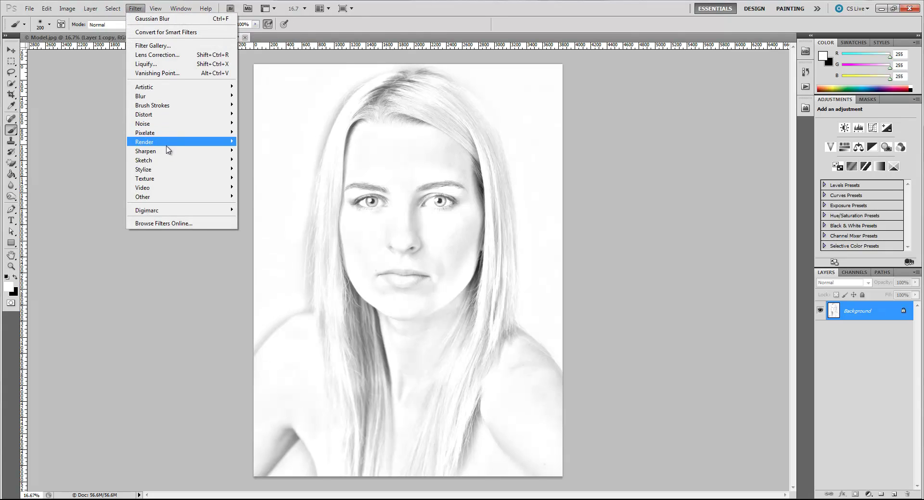
{"action": "mouse_move", "coordinate": [165, 155]}
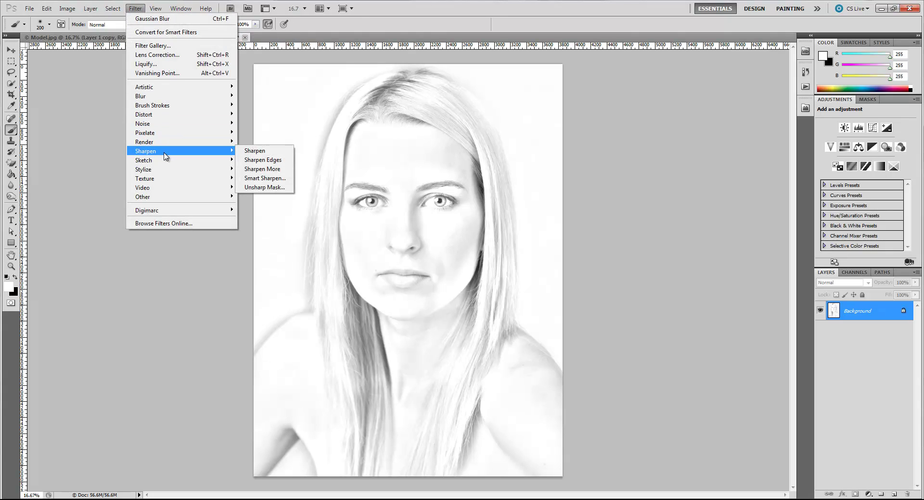
{"action": "left_click", "coordinate": [267, 188]}
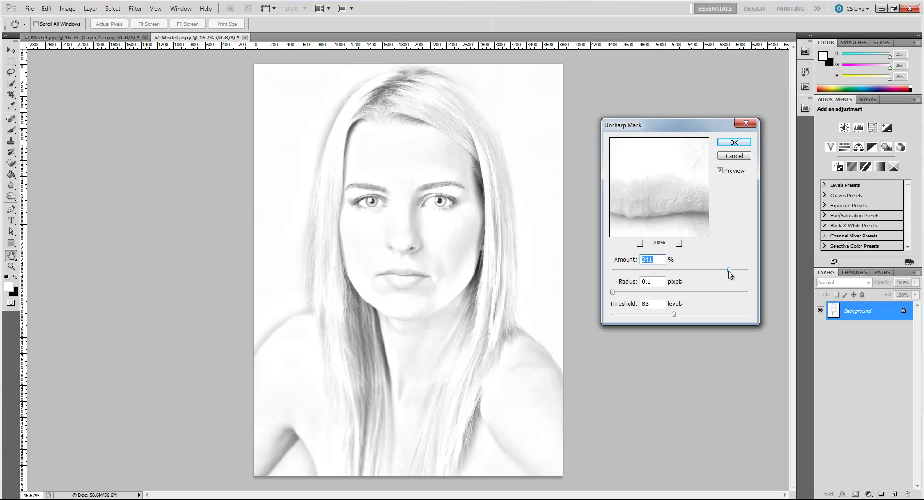
{"action": "left_click_drag", "start_coordinate": [730, 273], "coordinate": [697, 277]}
{"action": "left_click_drag", "start_coordinate": [613, 292], "coordinate": [661, 297]}
{"action": "left_click", "coordinate": [661, 295]}
{"action": "left_click_drag", "start_coordinate": [674, 314], "coordinate": [725, 314]}
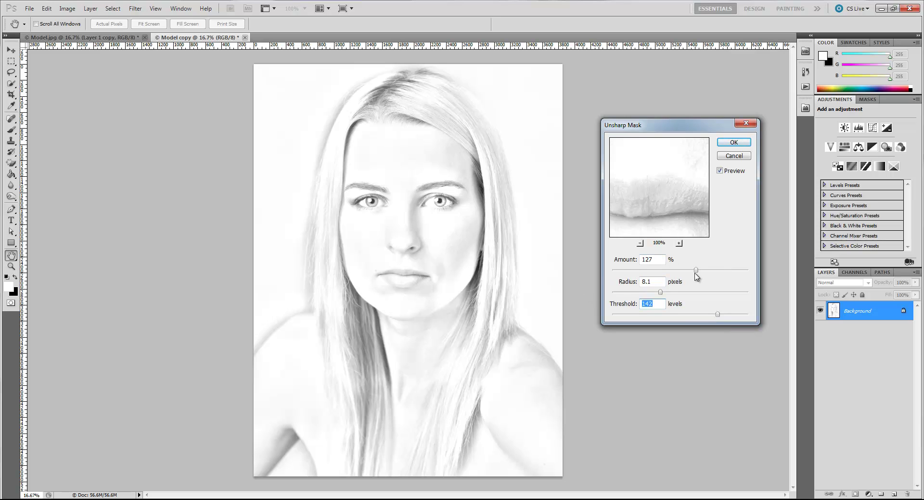
Set the Unsharp Mask amount to 201% and apply the filter to the merged sketch.
{"action": "left_click_drag", "start_coordinate": [697, 270], "coordinate": [727, 273]}
{"action": "left_click_drag", "start_coordinate": [732, 272], "coordinate": [750, 274]}
{"action": "left_click_drag", "start_coordinate": [741, 275], "coordinate": [724, 273]}
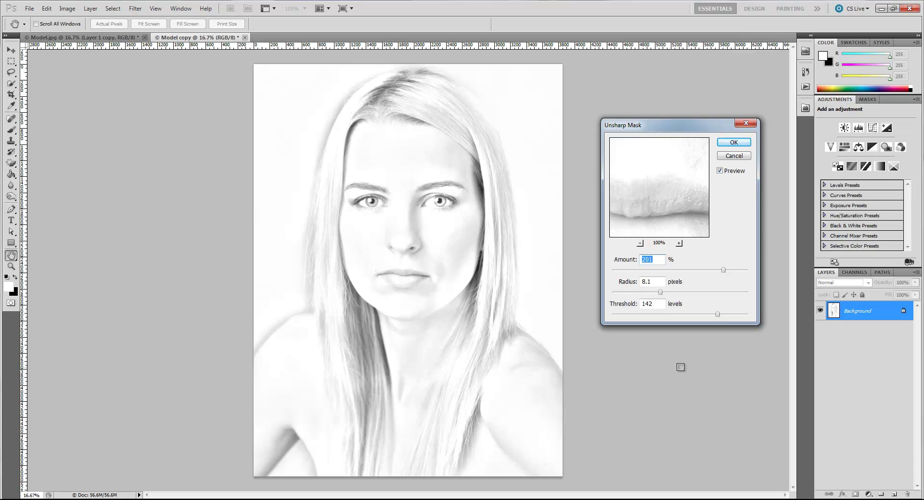
{"action": "left_click", "coordinate": [735, 142]}
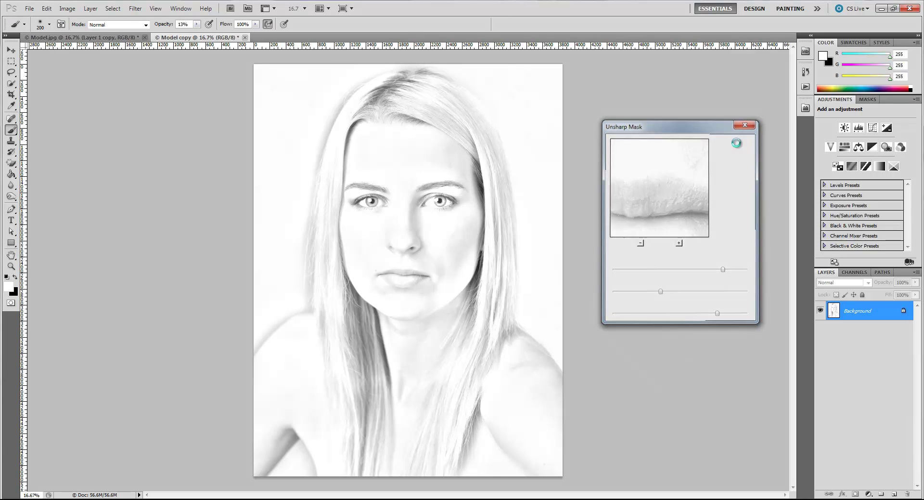